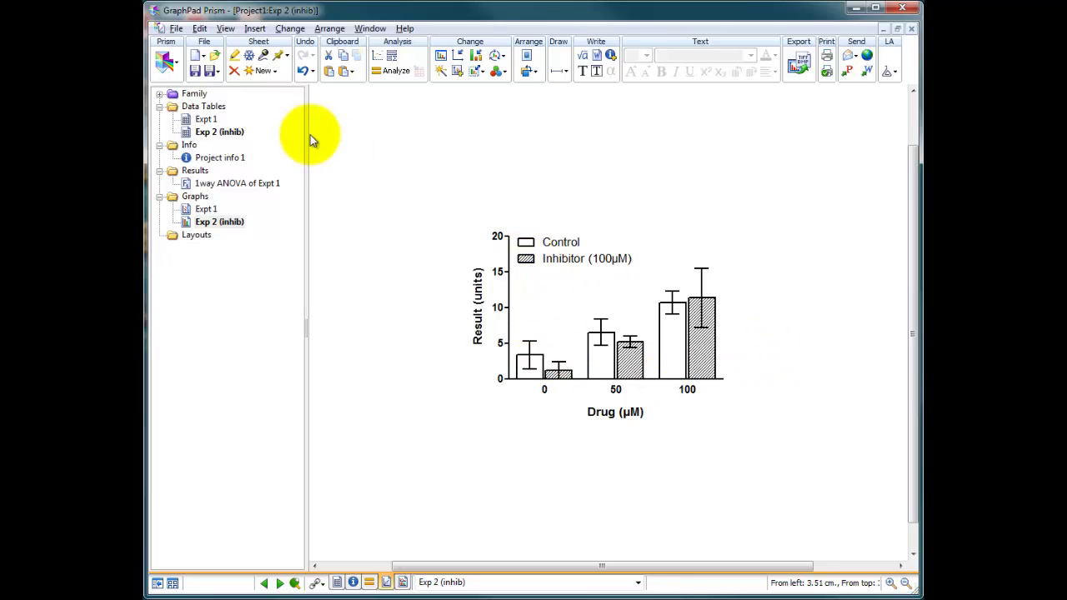
# From the Exp 2 (inhib) table, start a Two-way ANOVA on both Control and Inhibitor (100µM) data sets.
pyautogui.click(211, 135)
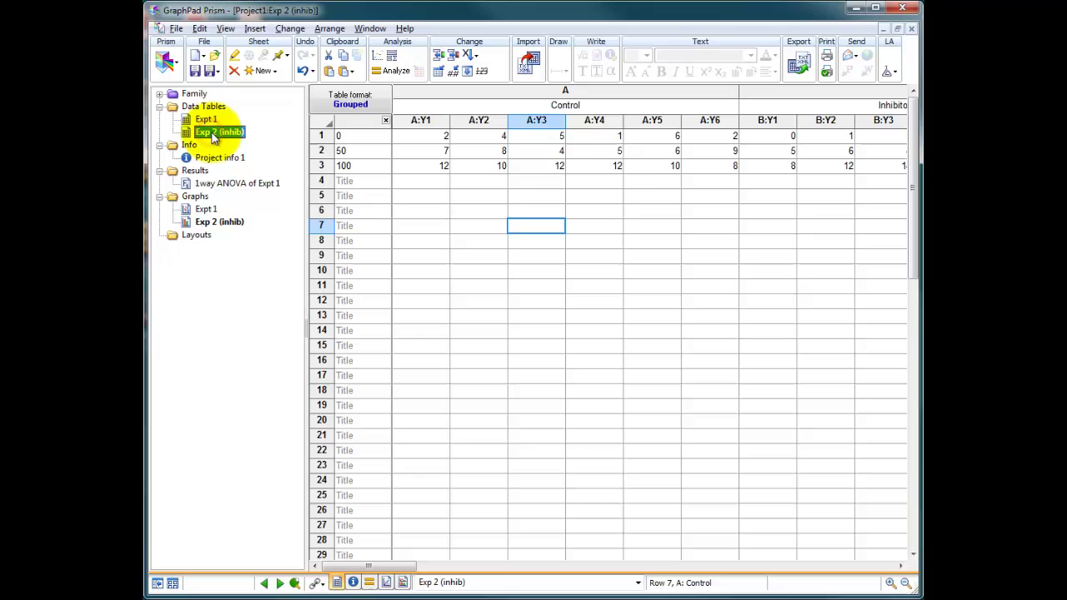
pyautogui.click(387, 75)
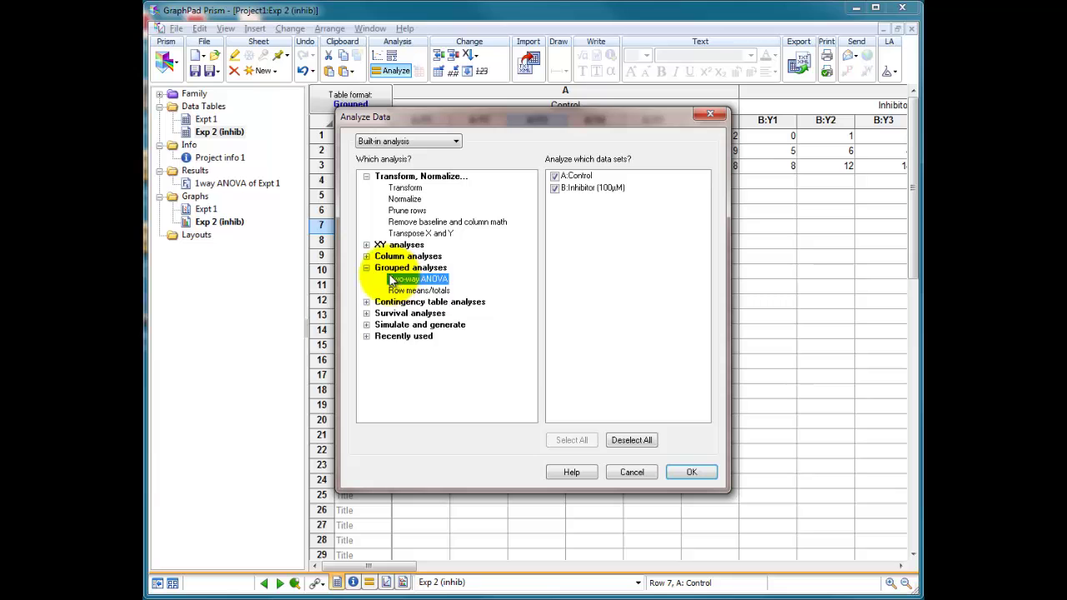
pyautogui.click(366, 257)
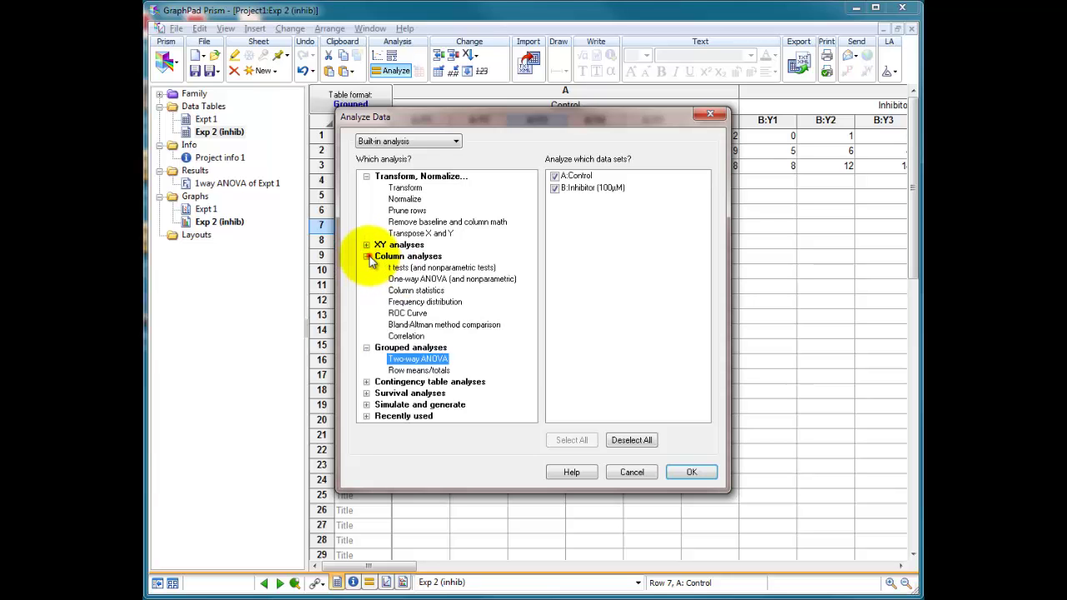
pyautogui.click(367, 256)
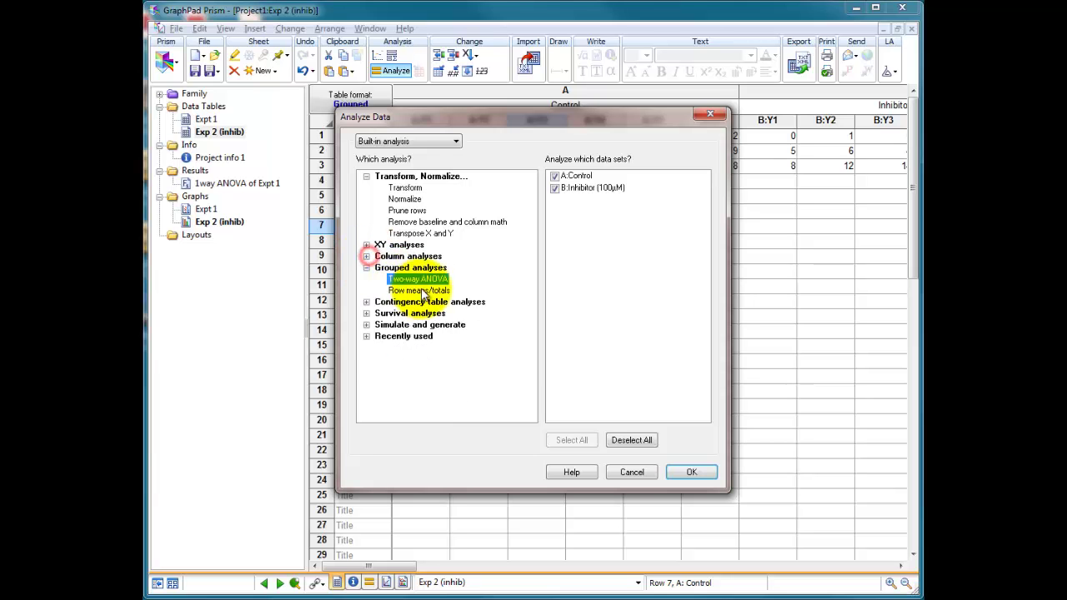
pyautogui.click(366, 256)
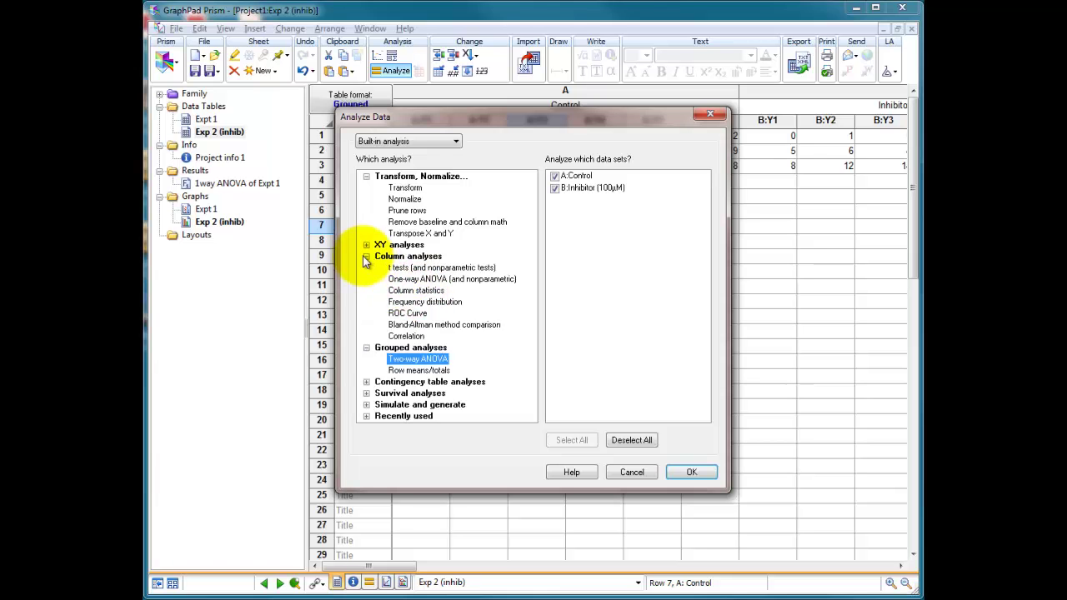
pyautogui.click(367, 257)
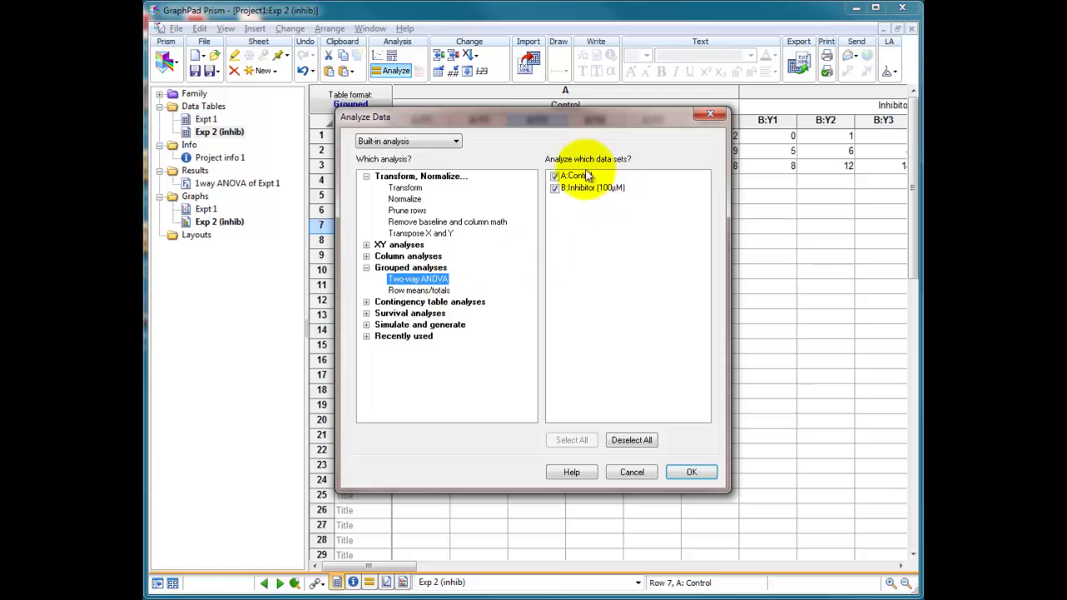
pyautogui.click(691, 473)
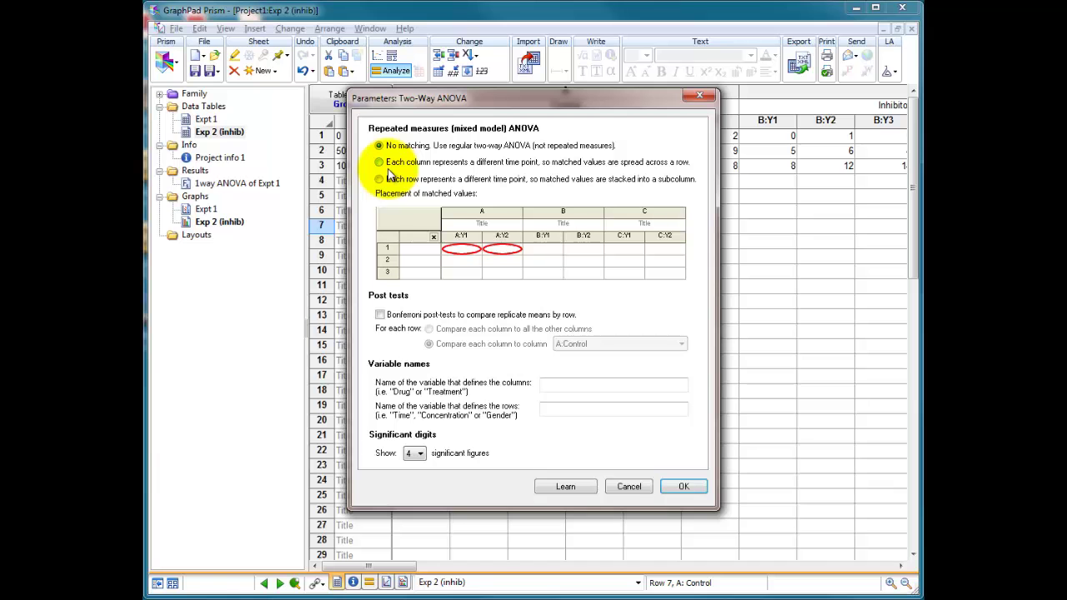
# Try column-matched and row-matched repeated measures, then settle on No matching.
pyautogui.click(379, 163)
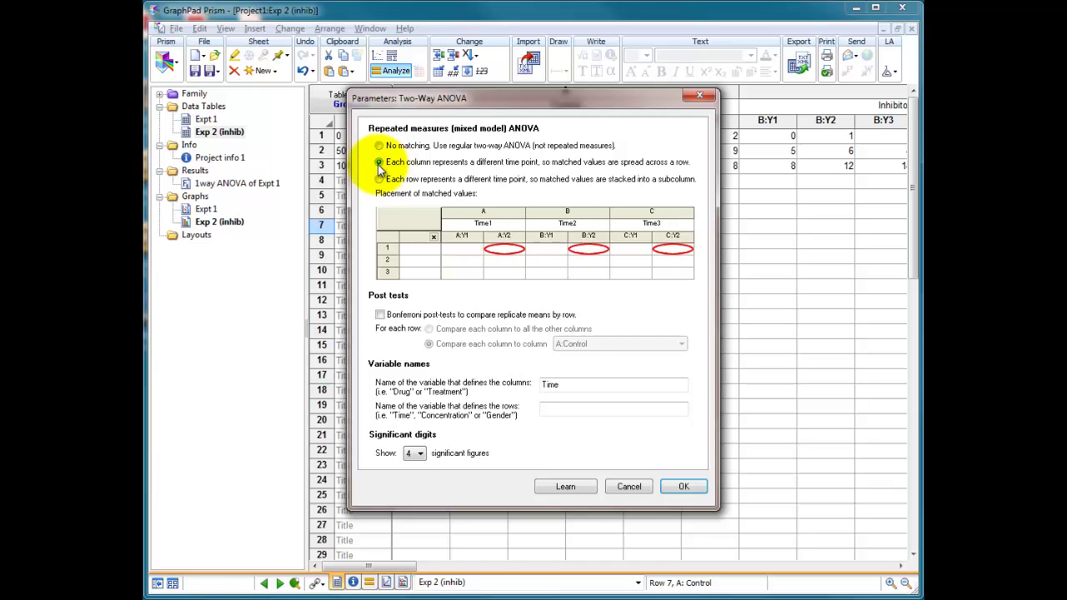
pyautogui.moveTo(472, 98); pyautogui.dragTo(482, 288)
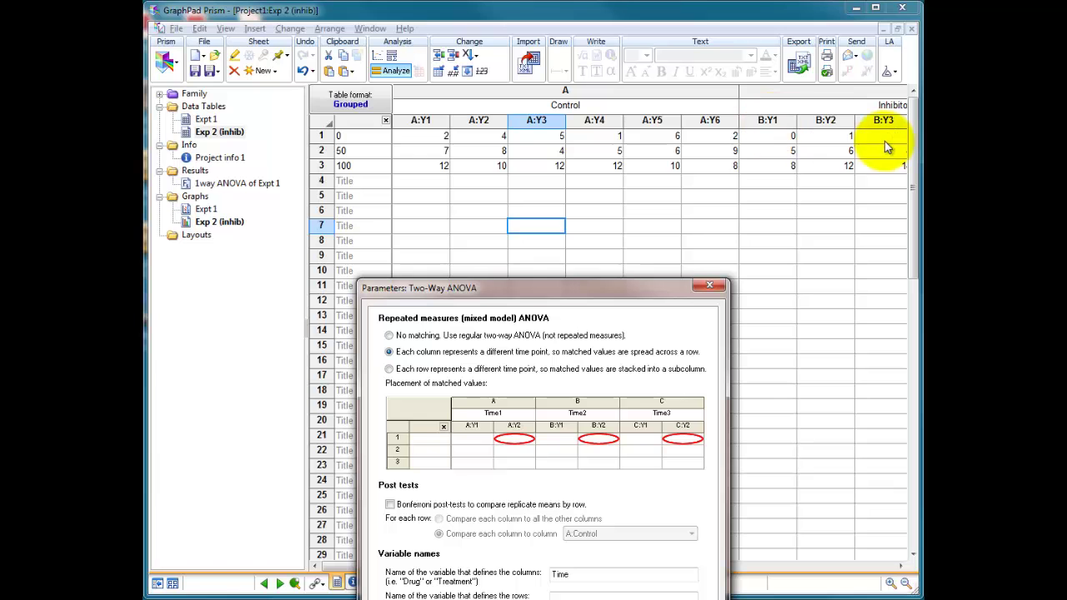
pyautogui.moveTo(587, 288); pyautogui.dragTo(602, 62)
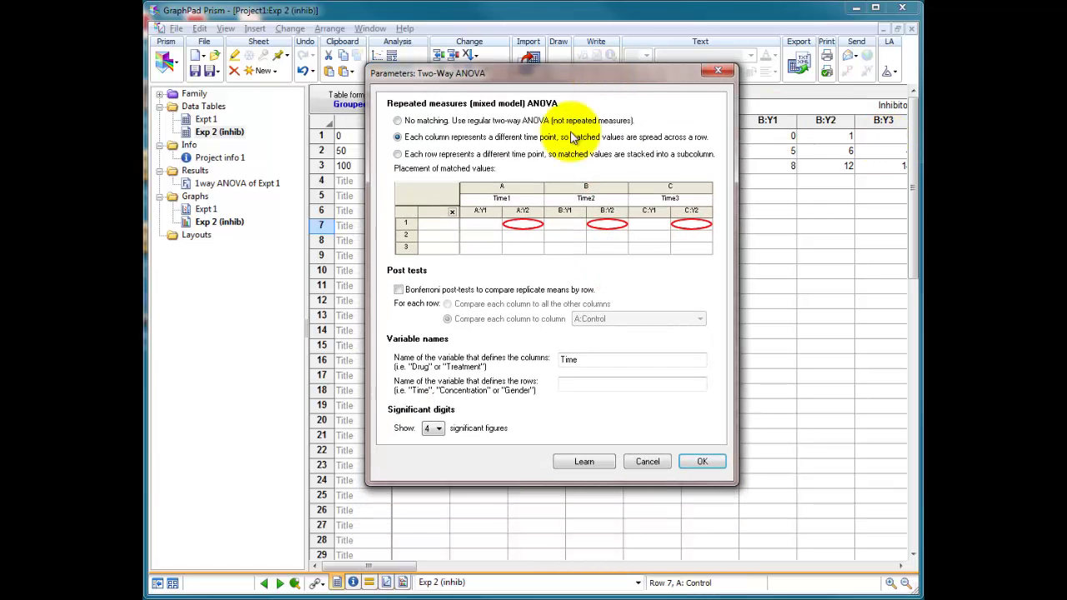
pyautogui.click(412, 155)
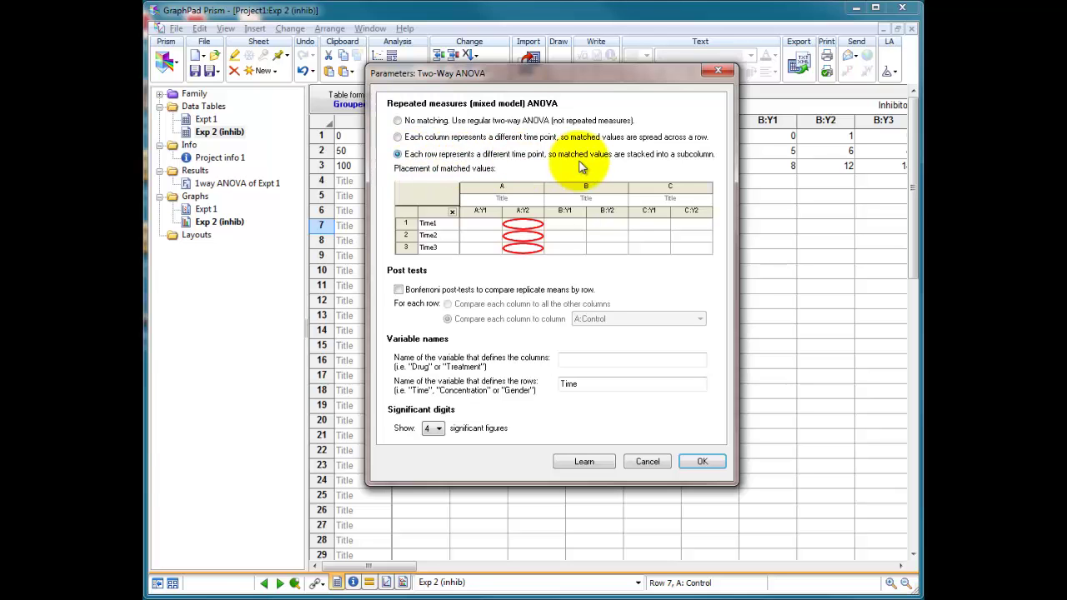
pyautogui.moveTo(552, 77); pyautogui.dragTo(708, 175)
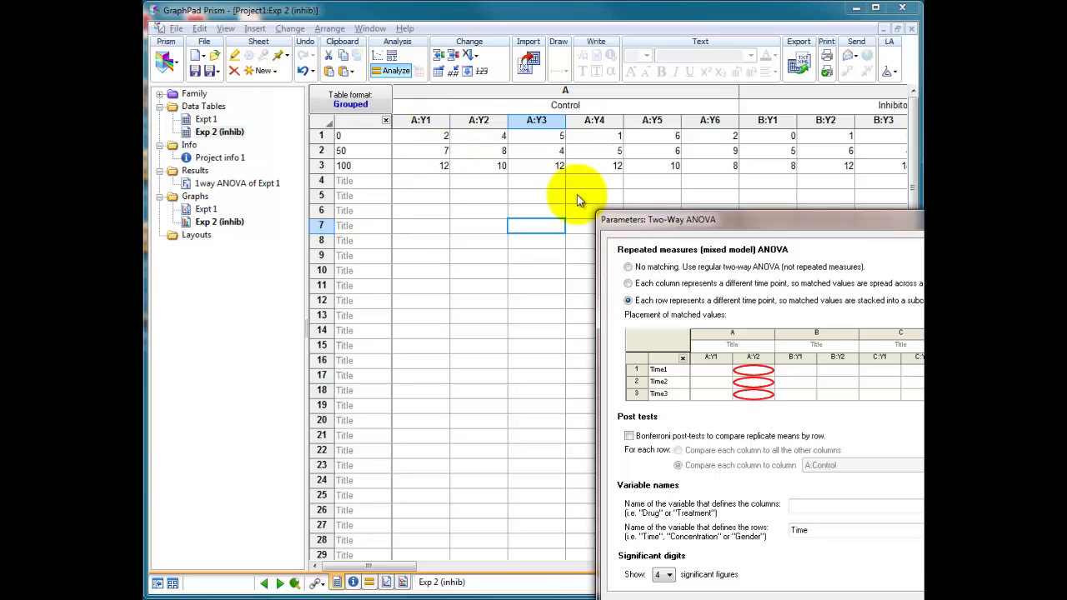
pyautogui.moveTo(713, 218); pyautogui.dragTo(462, 98)
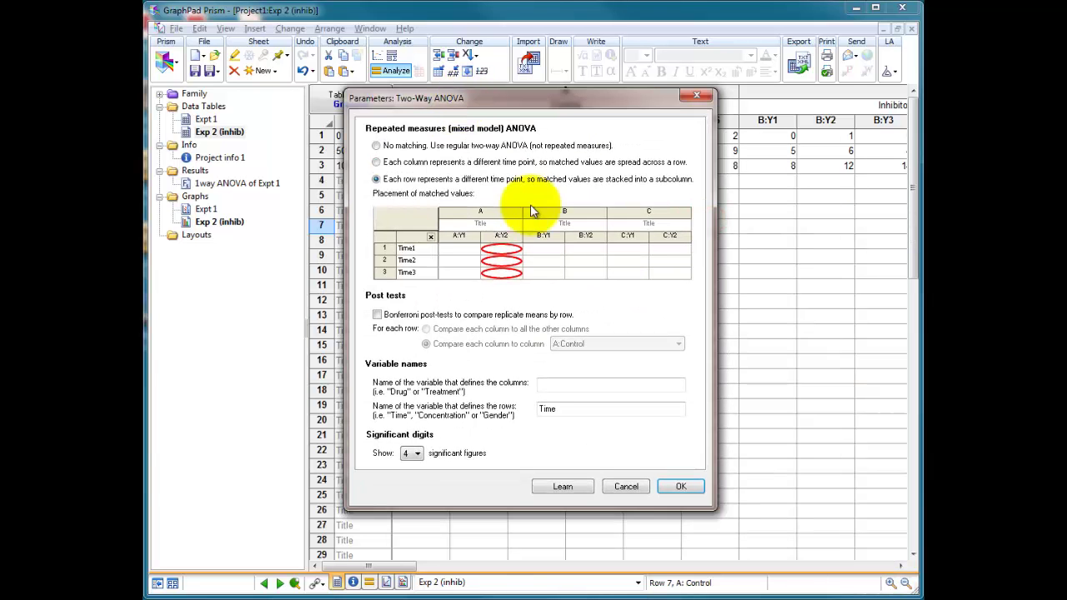
pyautogui.click(377, 147)
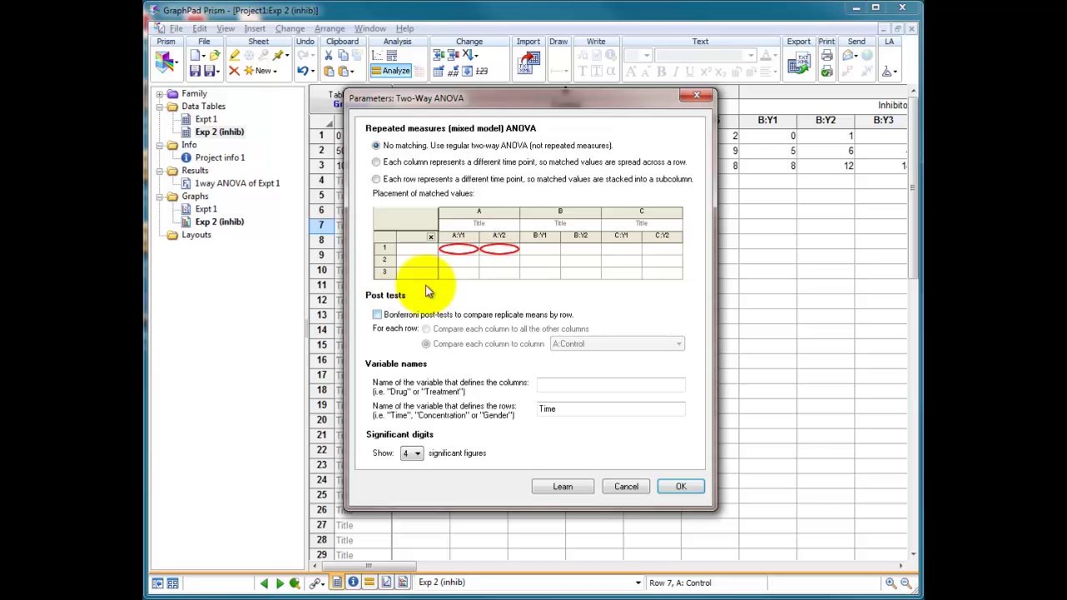
# Turn on Bonferroni post-tests comparing replicate means.
pyautogui.click(377, 315)
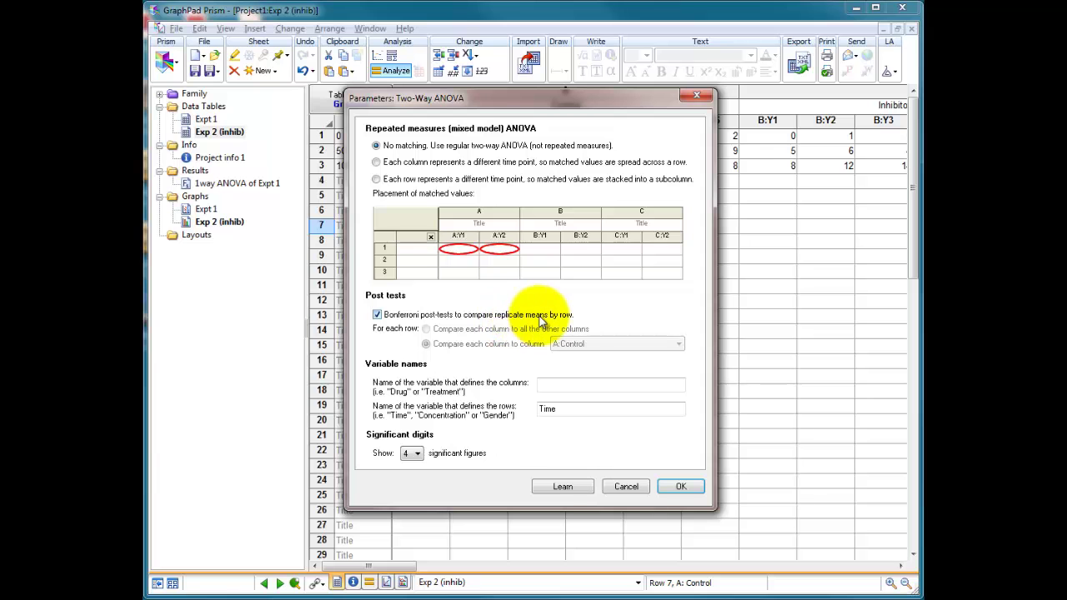
pyautogui.moveTo(483, 98); pyautogui.dragTo(485, 257)
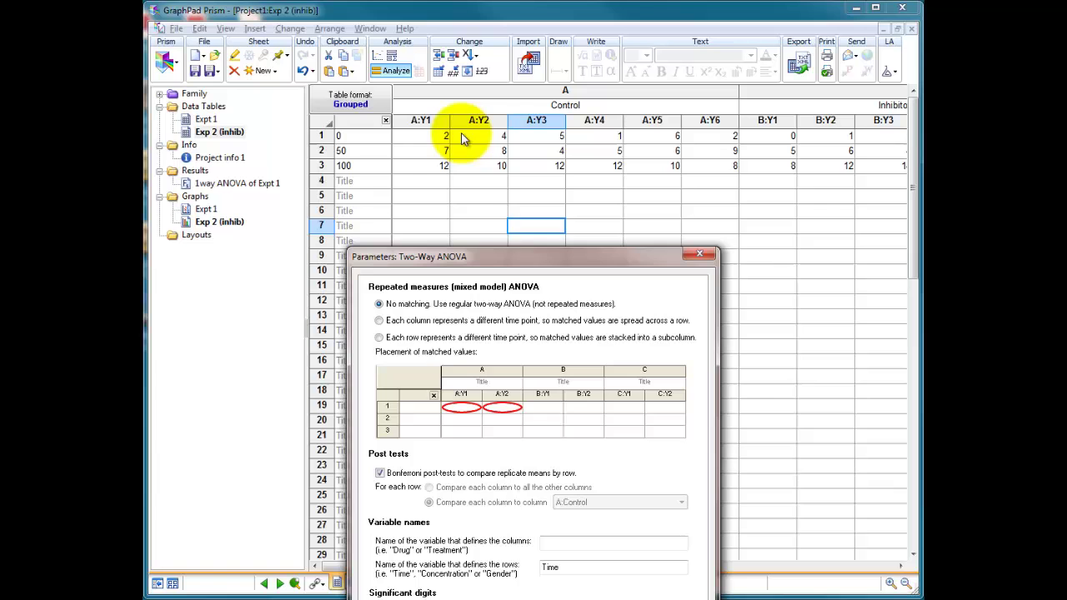
pyautogui.moveTo(498, 258); pyautogui.dragTo(443, 152)
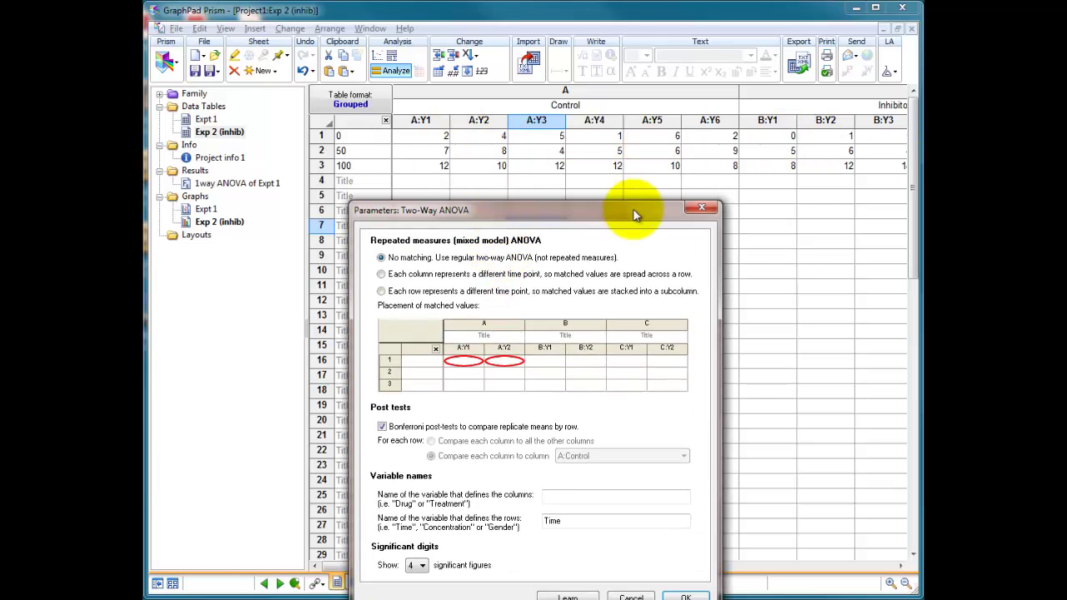
pyautogui.moveTo(632, 208); pyautogui.dragTo(639, 73)
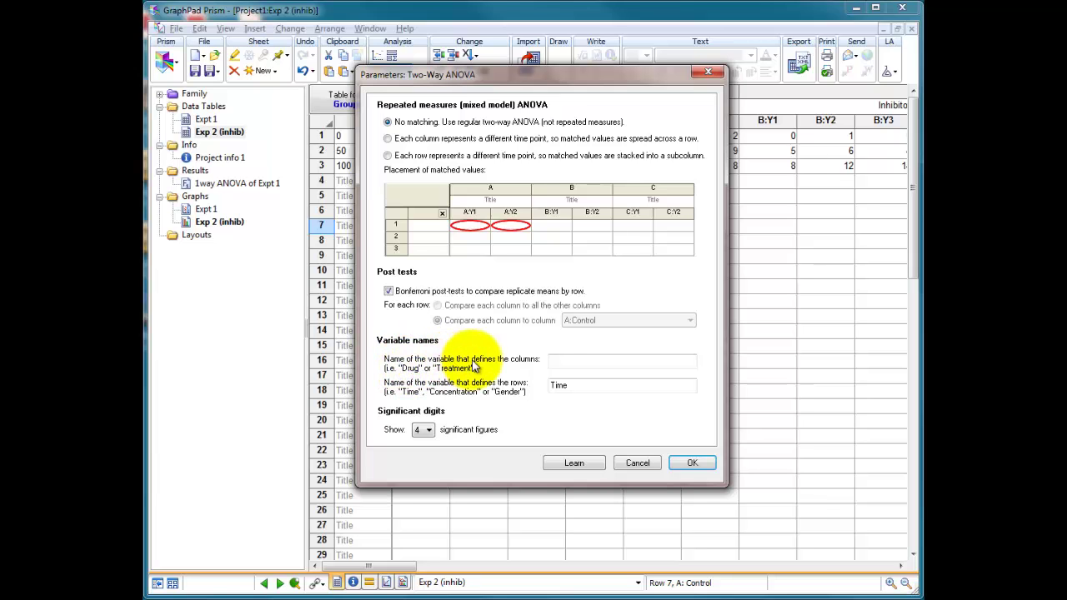
pyautogui.moveTo(543, 75); pyautogui.dragTo(554, 318)
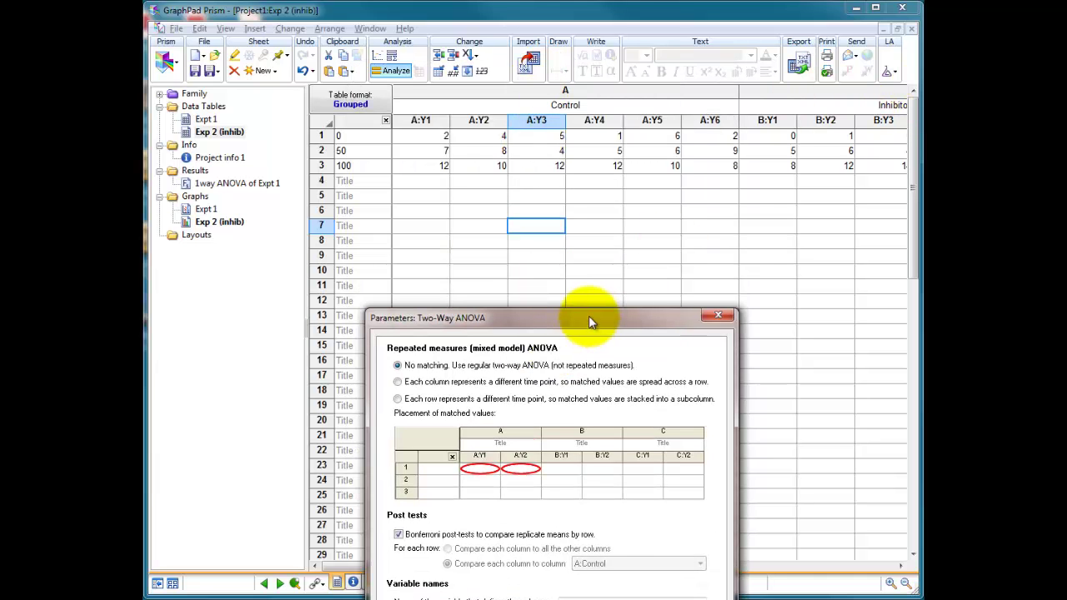
pyautogui.moveTo(589, 322); pyautogui.dragTo(595, 129)
# Rename the row variable from Time to Drug Treatment and run the two-way ANOVA.
pyautogui.click(584, 409)
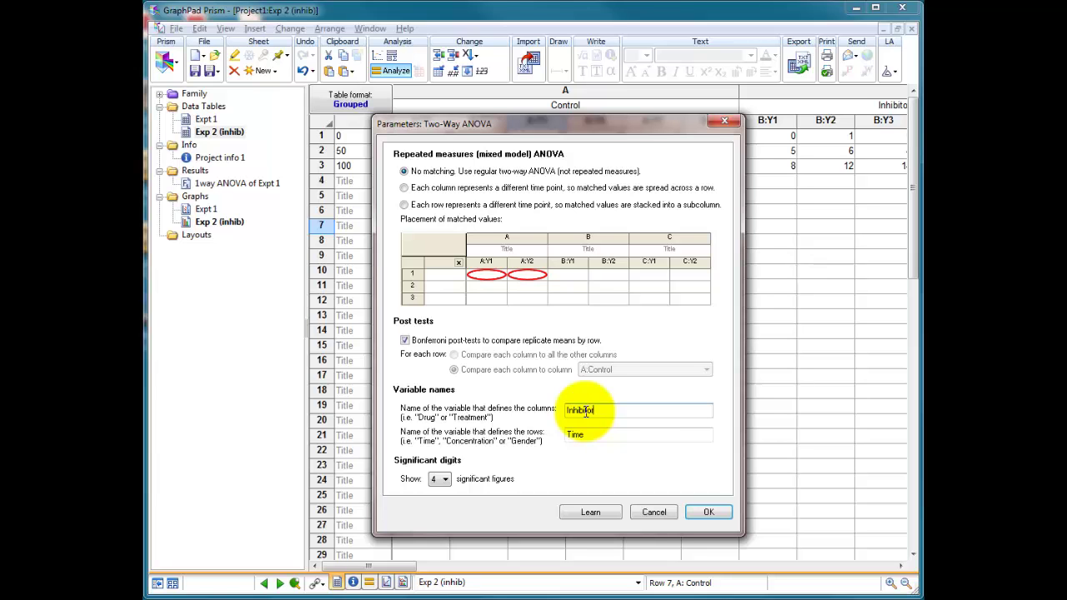
pyautogui.doubleClick(634, 438)
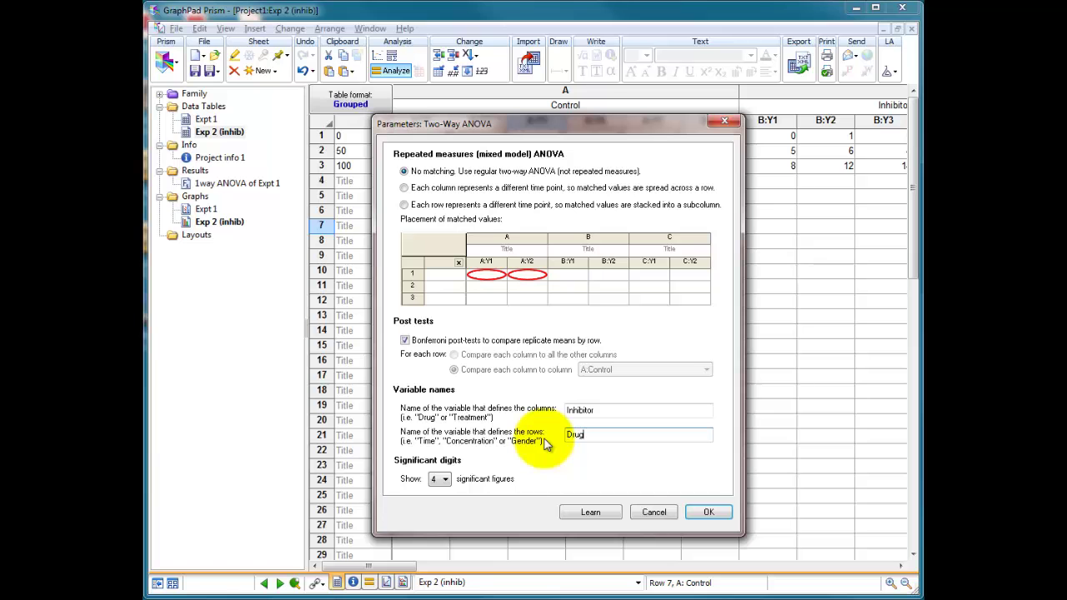
pyautogui.write('Drug')
pyautogui.moveTo(578, 122); pyautogui.dragTo(594, 239)
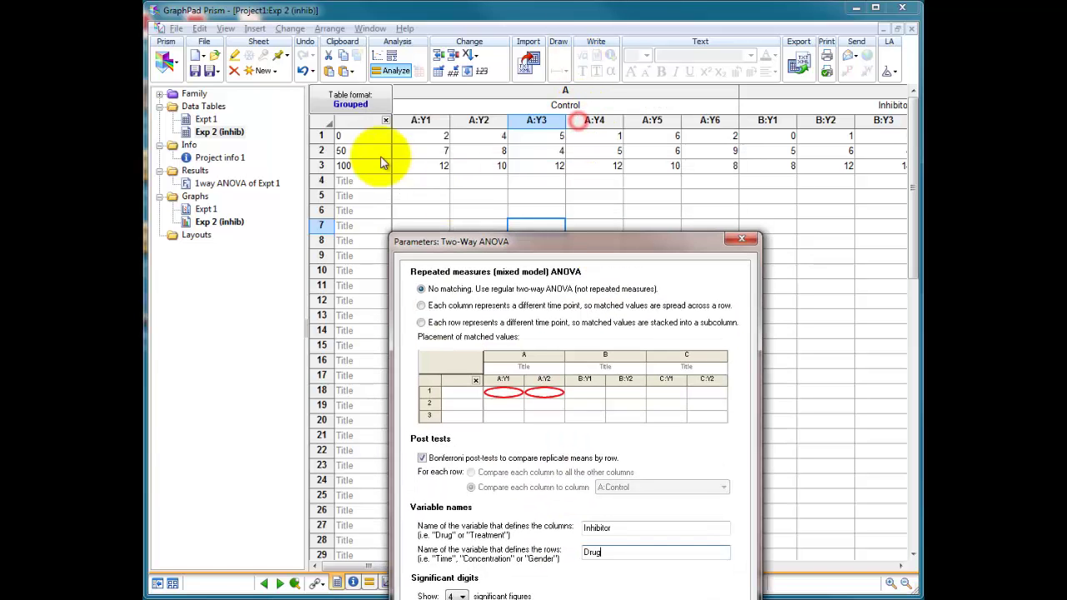
pyautogui.moveTo(499, 241); pyautogui.dragTo(475, 121)
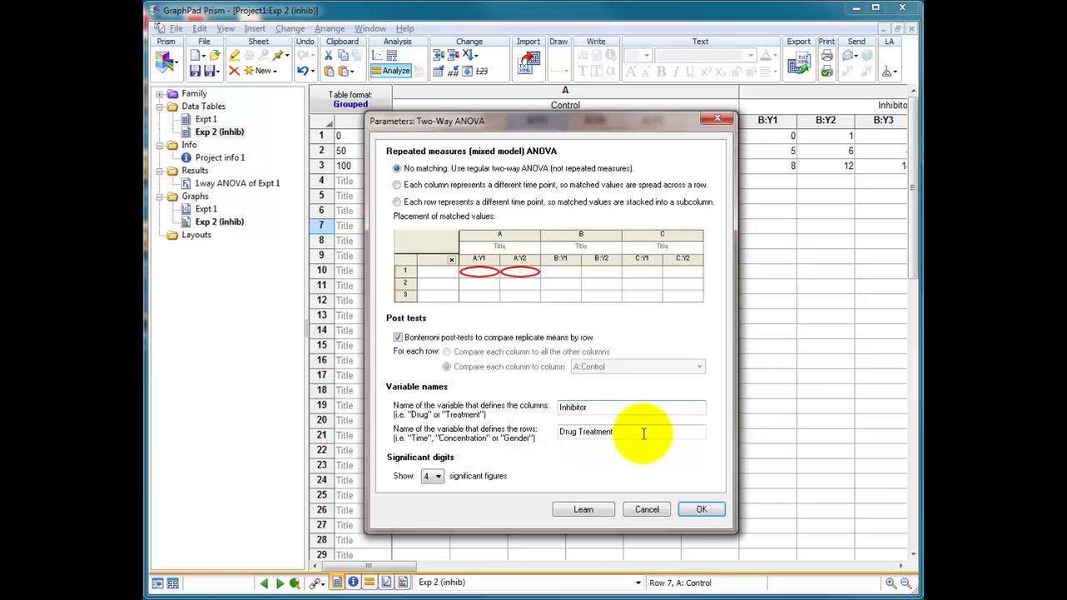
pyautogui.click(698, 510)
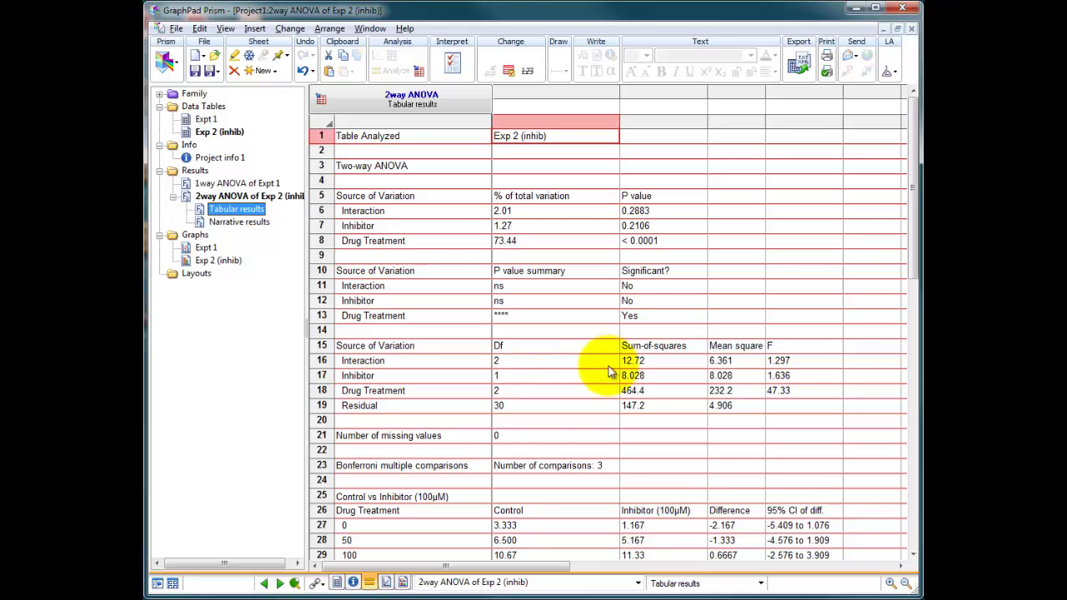
# Scroll through the ANOVA results, then display the Exp 2 (inhib) bar graph.
pyautogui.moveTo(911, 260); pyautogui.dragTo(912, 361)
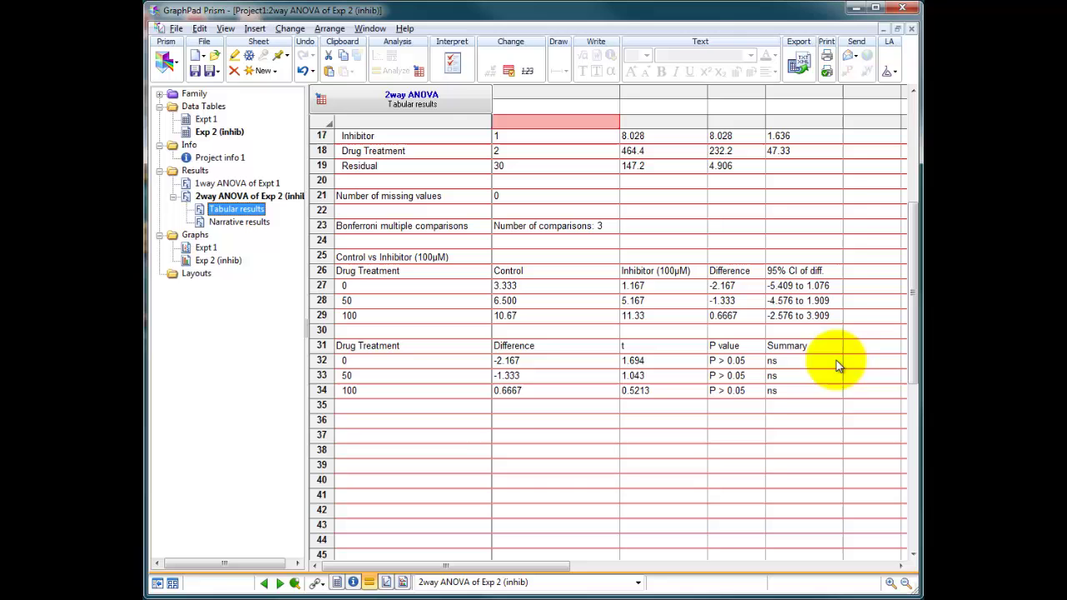
pyautogui.click(216, 260)
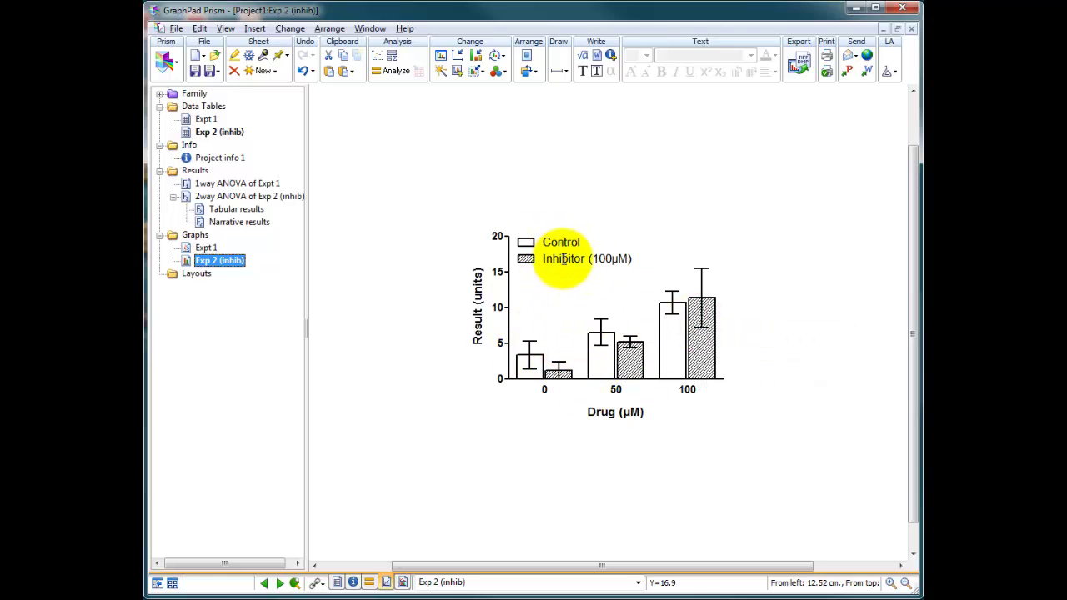
pyautogui.click(395, 233)
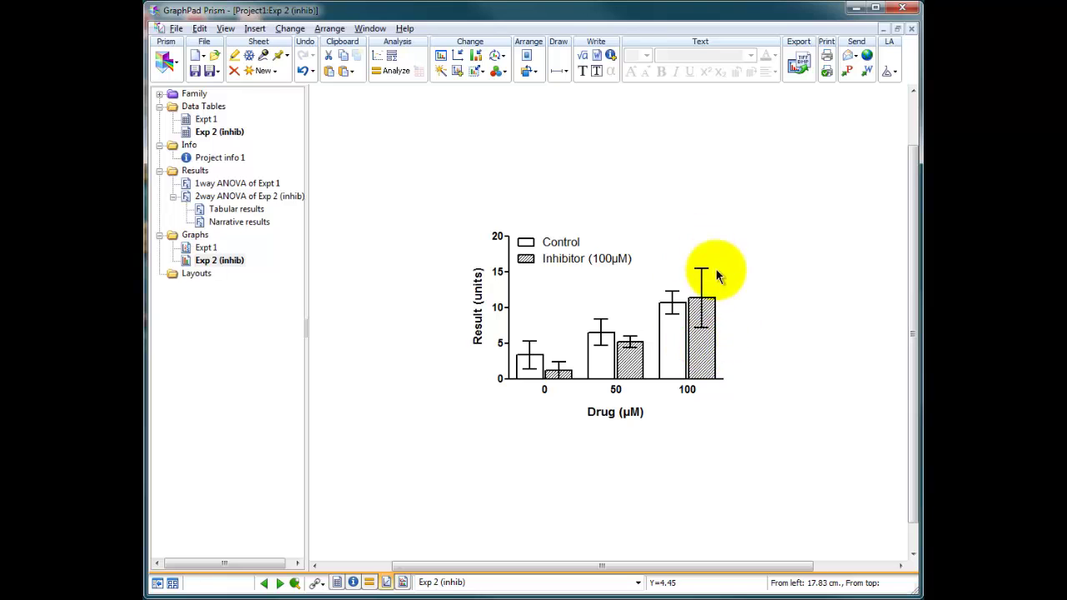
pyautogui.moveTo(705, 305)
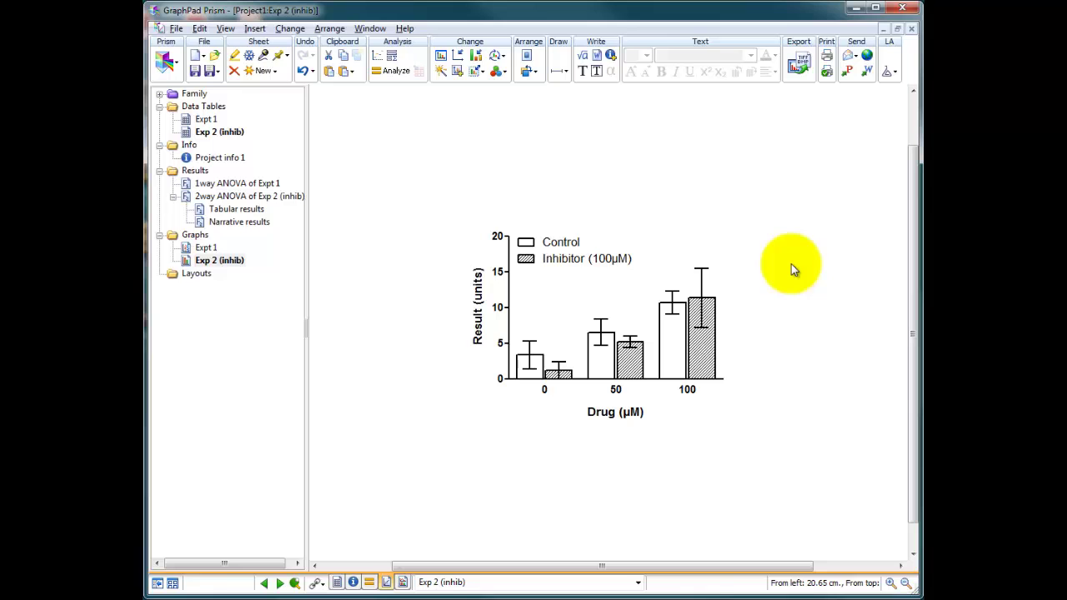
# Exclude the Inhibitor outlier 18 in B:Y4 row 3 and view the updated Exp 2 (inhib) graph.
pyautogui.click(218, 133)
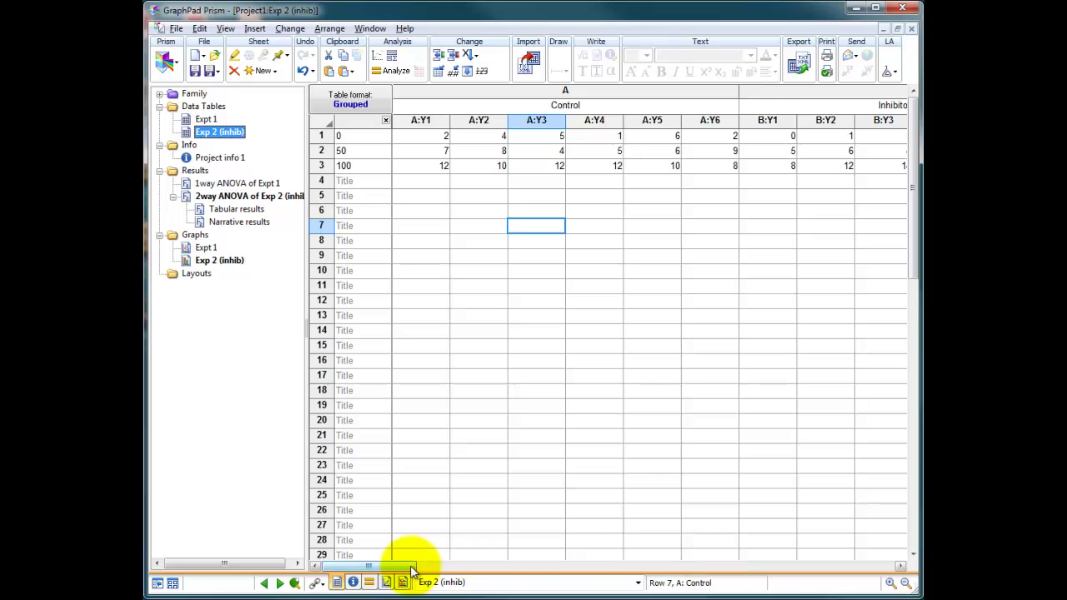
pyautogui.moveTo(405, 572); pyautogui.dragTo(461, 571)
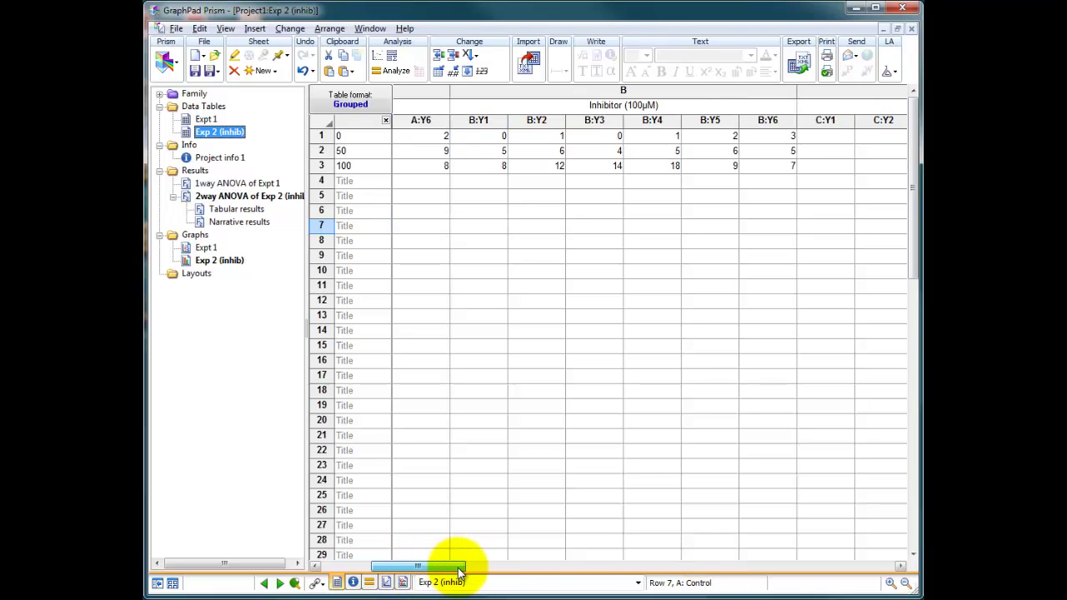
pyautogui.rightClick(660, 170)
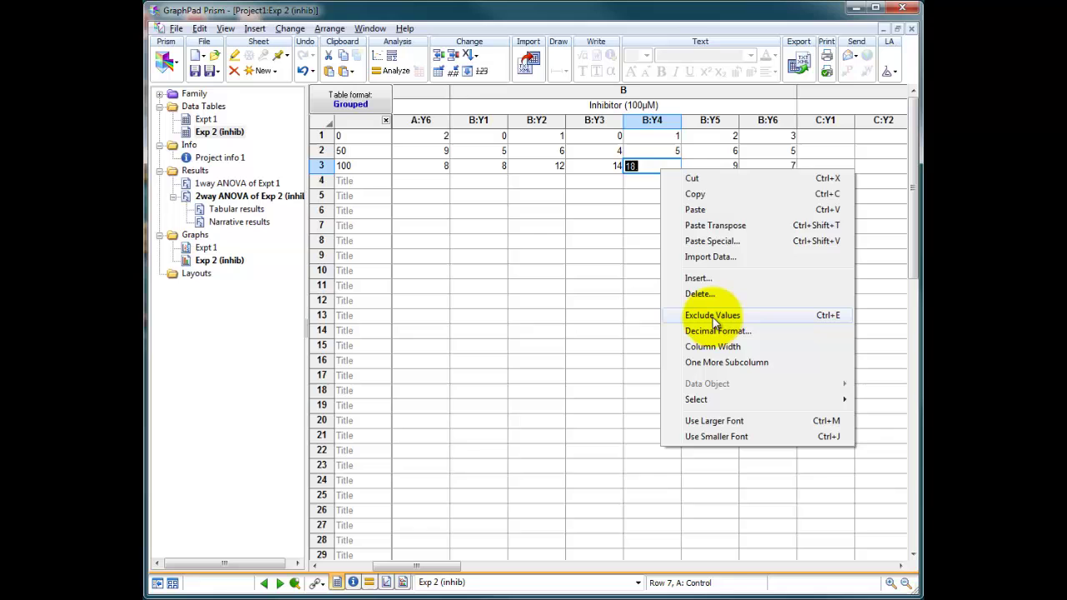
pyautogui.click(712, 317)
pyautogui.click(652, 193)
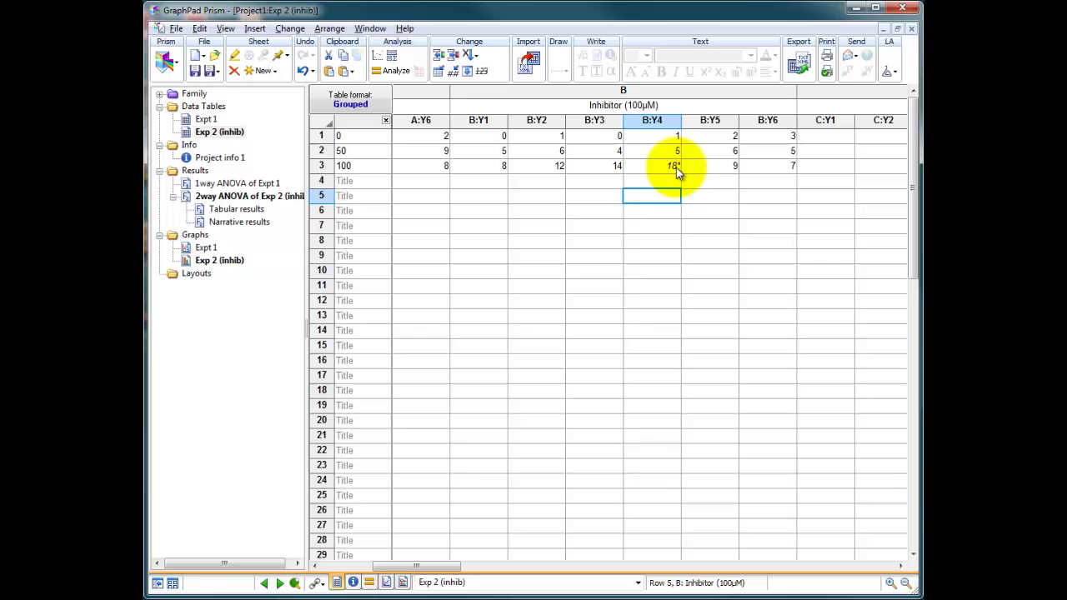
pyautogui.click(209, 263)
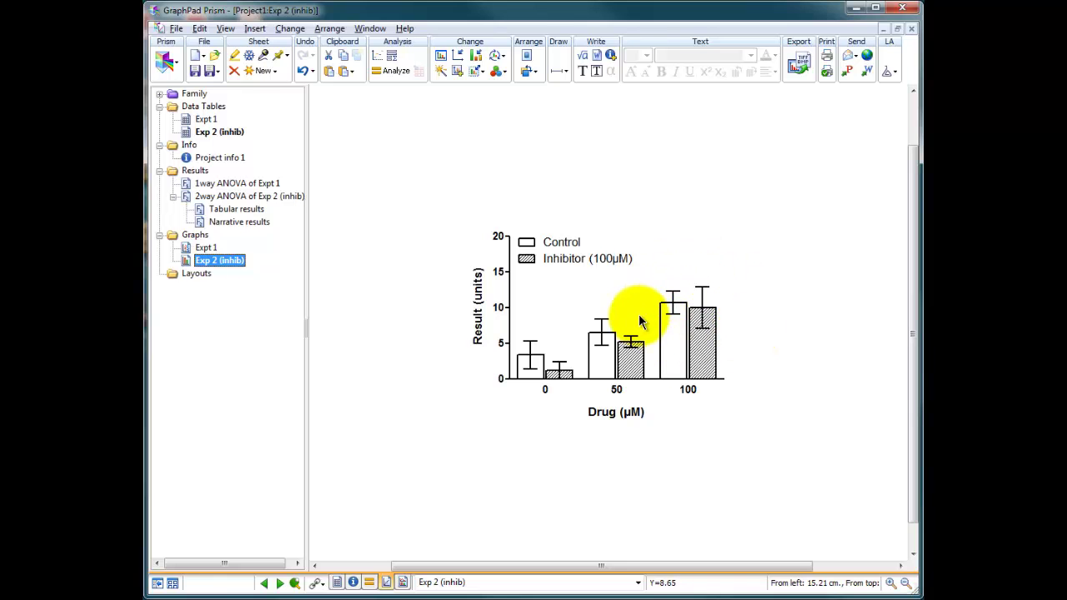
pyautogui.moveTo(698, 326)
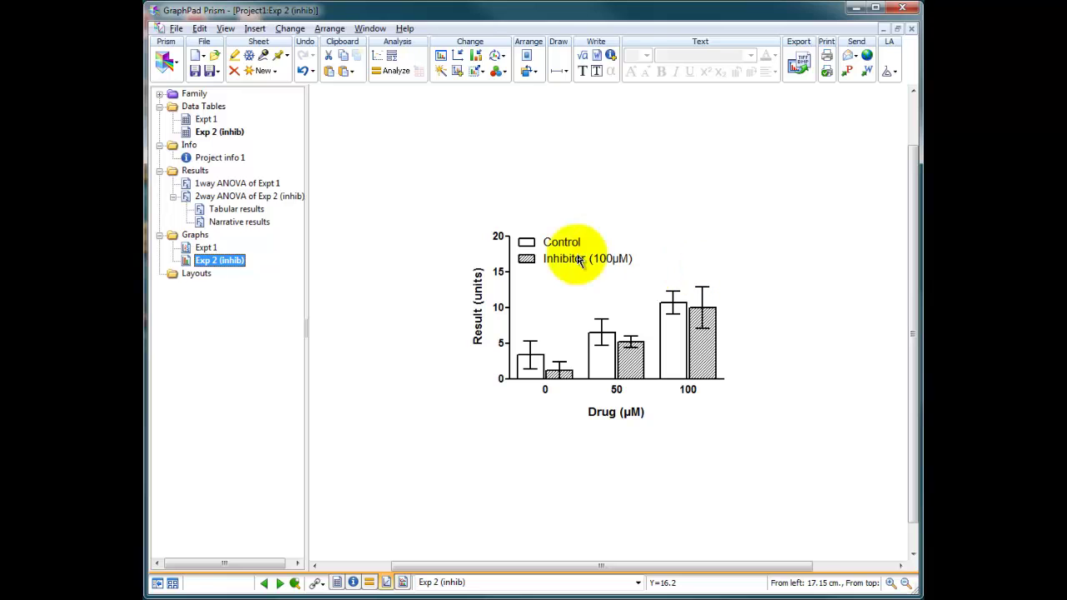
pyautogui.click(227, 208)
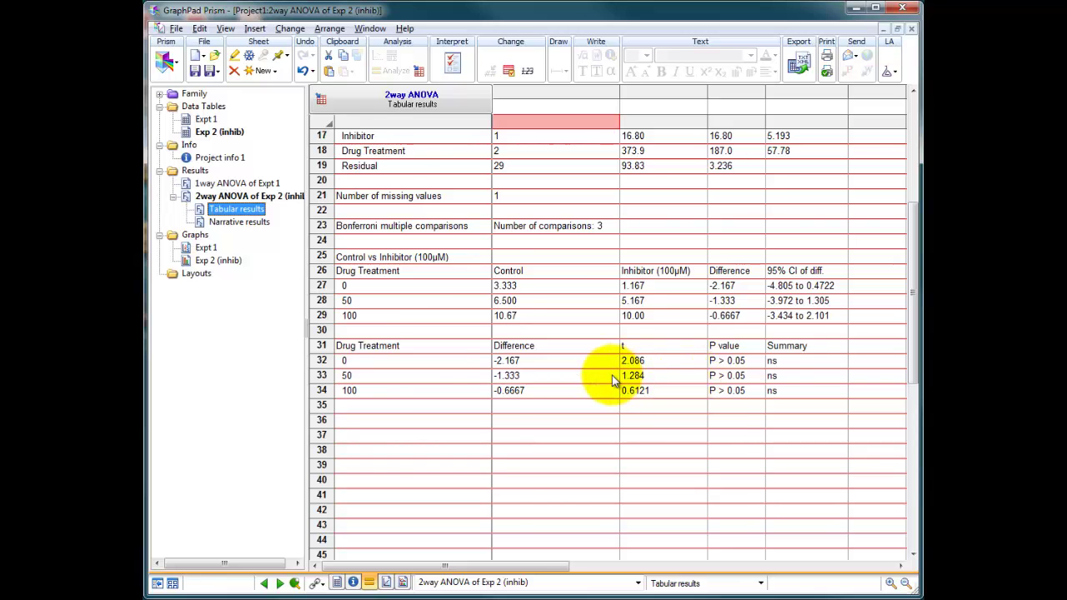
pyautogui.scroll(5, 612, 376)
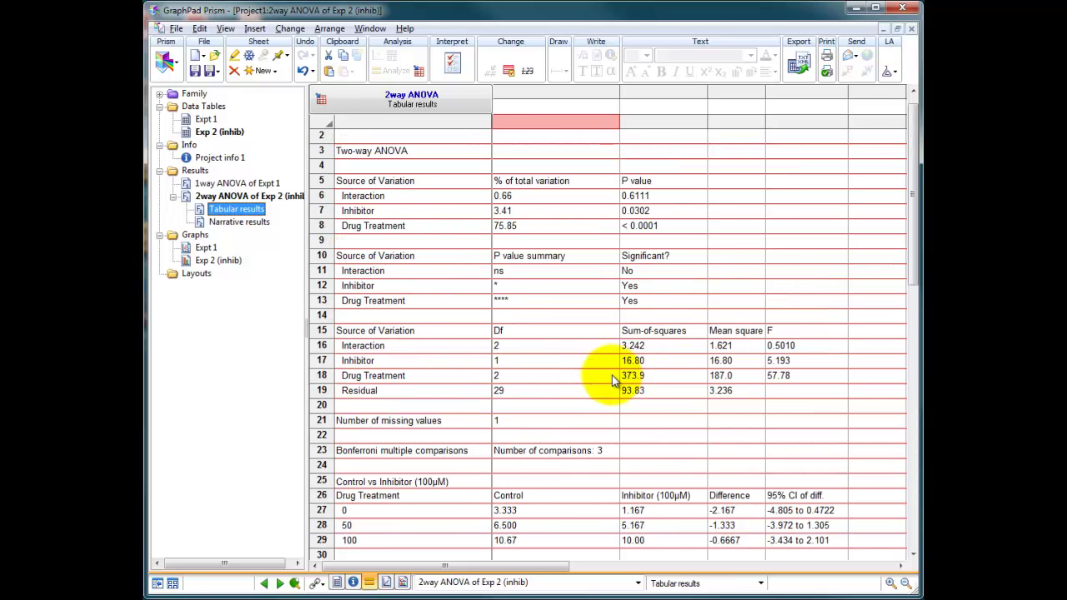
pyautogui.scroll(-2, 611, 375)
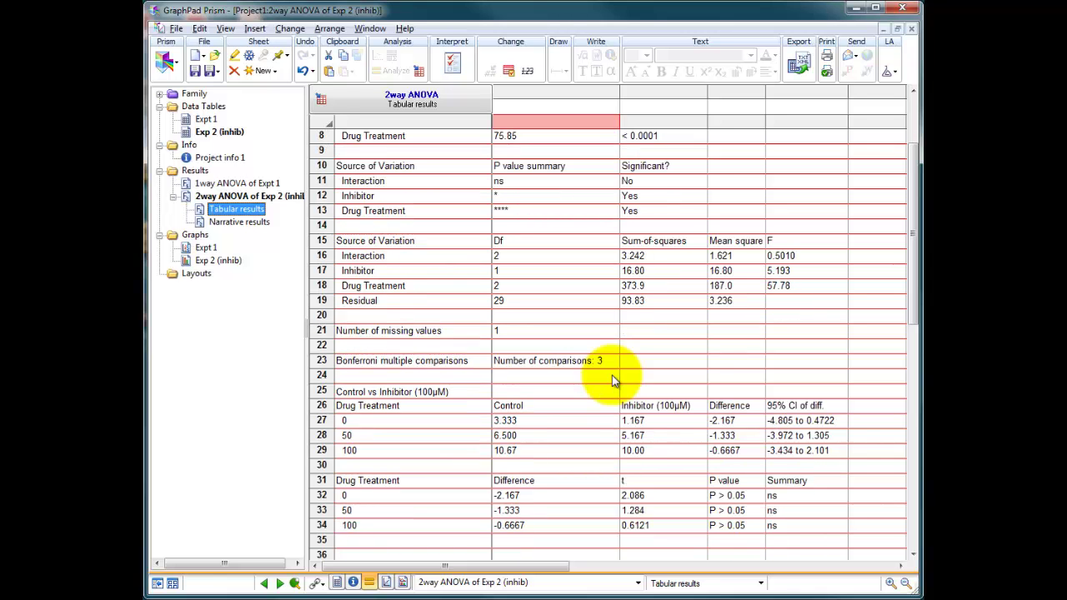
pyautogui.click(210, 260)
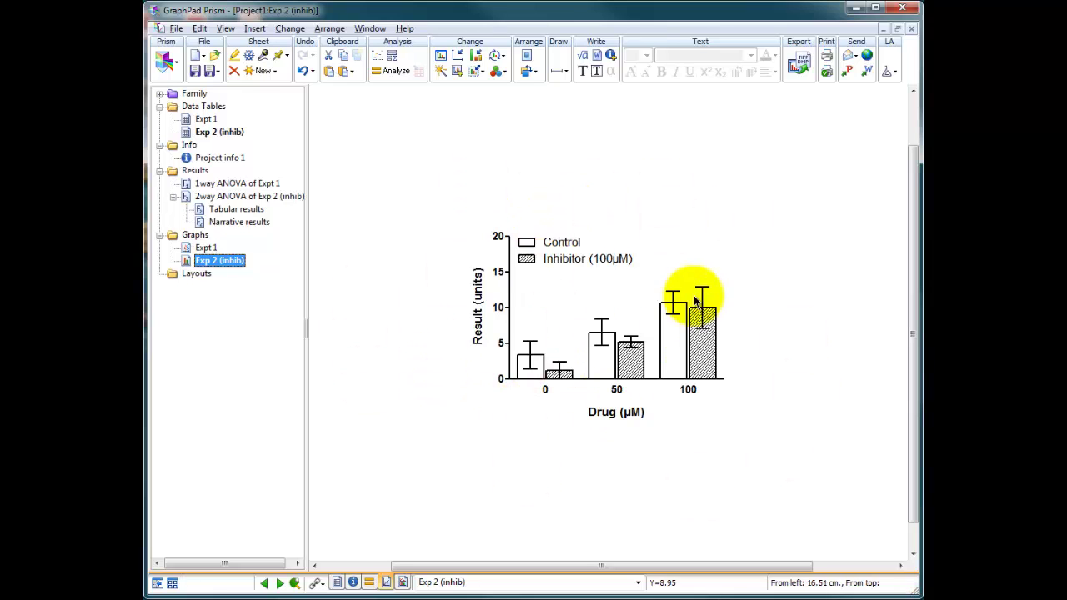
pyautogui.moveTo(714, 315)
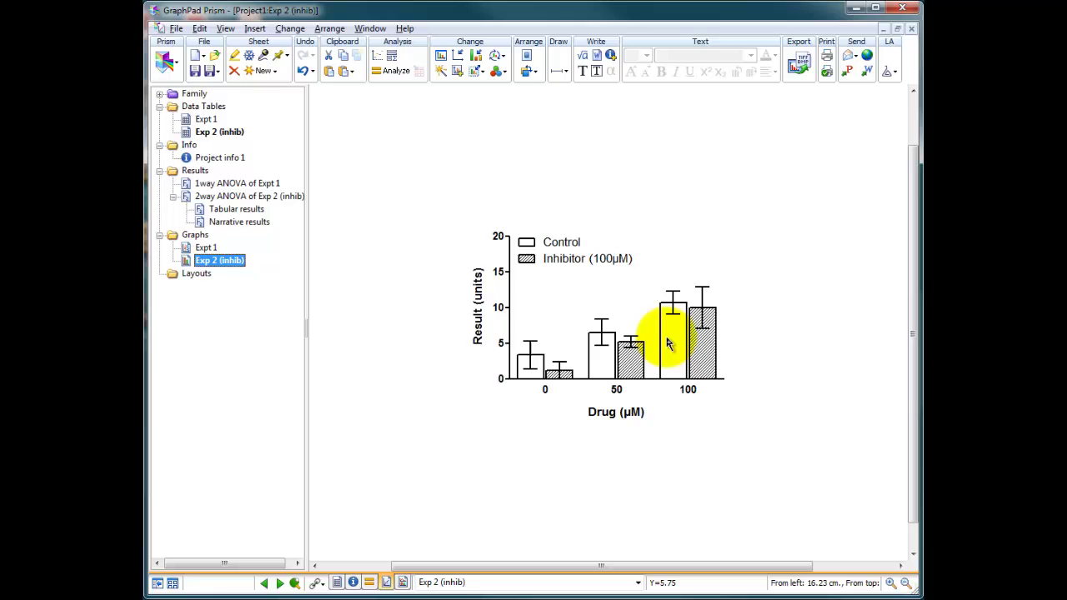
pyautogui.moveTo(667, 342)
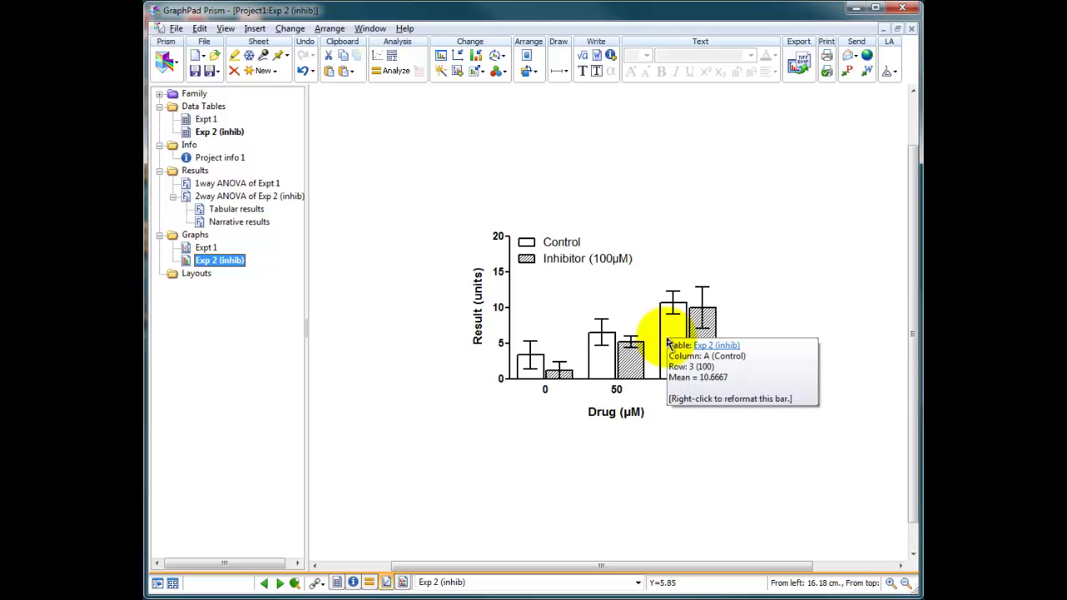